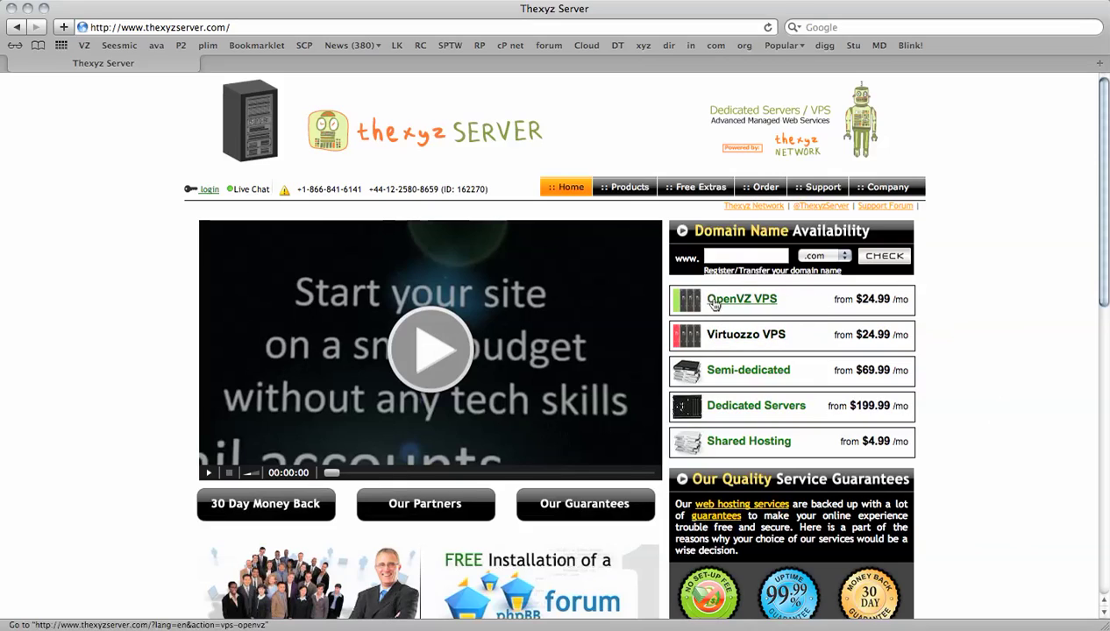
Step: Start an order for the OVZ01 plan from the OpenVZ VPS hosting page
click(732, 302)
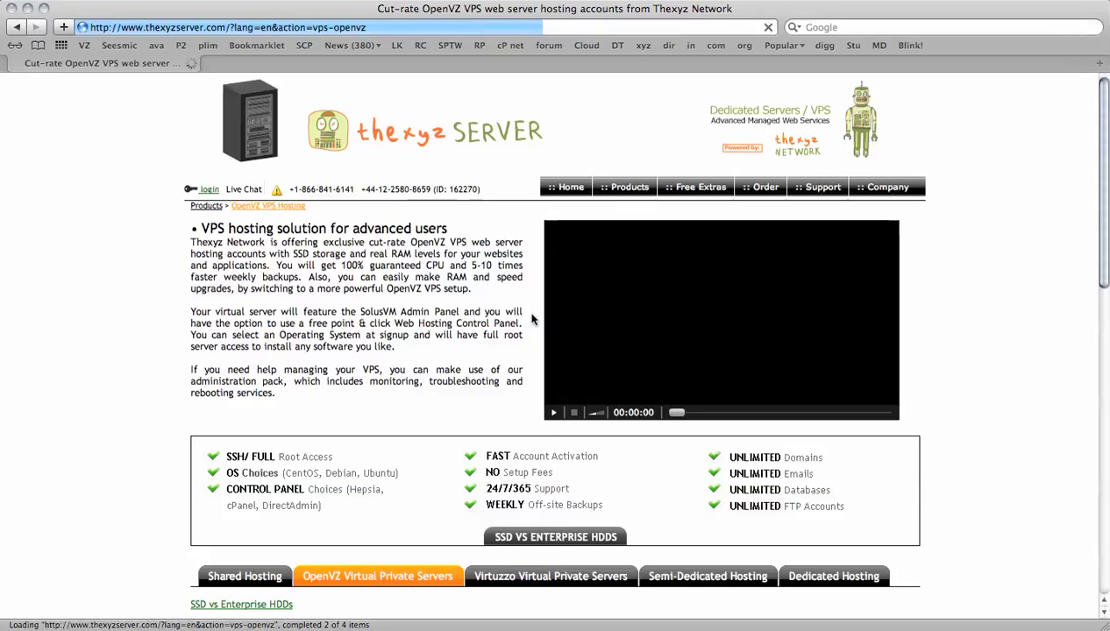
scroll(189, 303, down, 15)
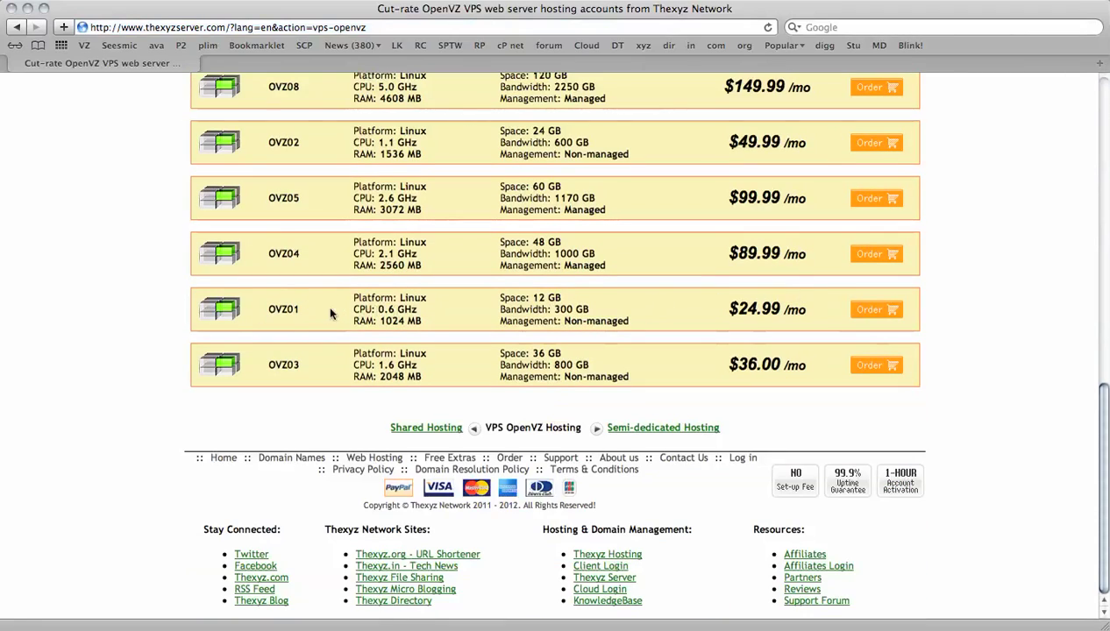
click(861, 305)
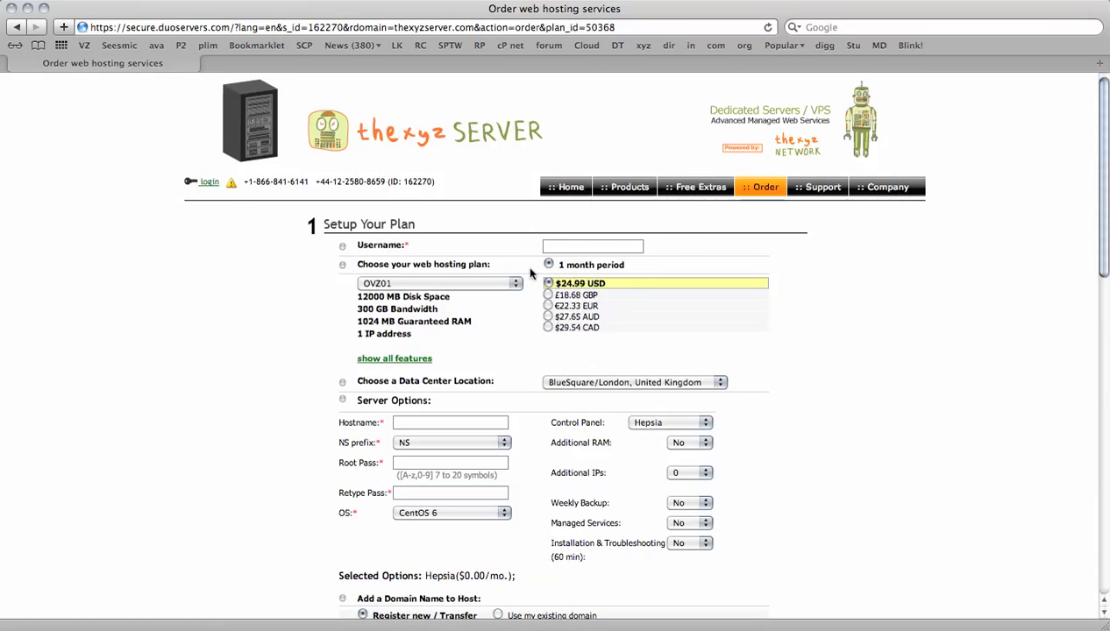
Step: Enter username phpfox, keeping the OVZ01 plan and BlueSquare/London data center unchanged
click(566, 248)
text(p)
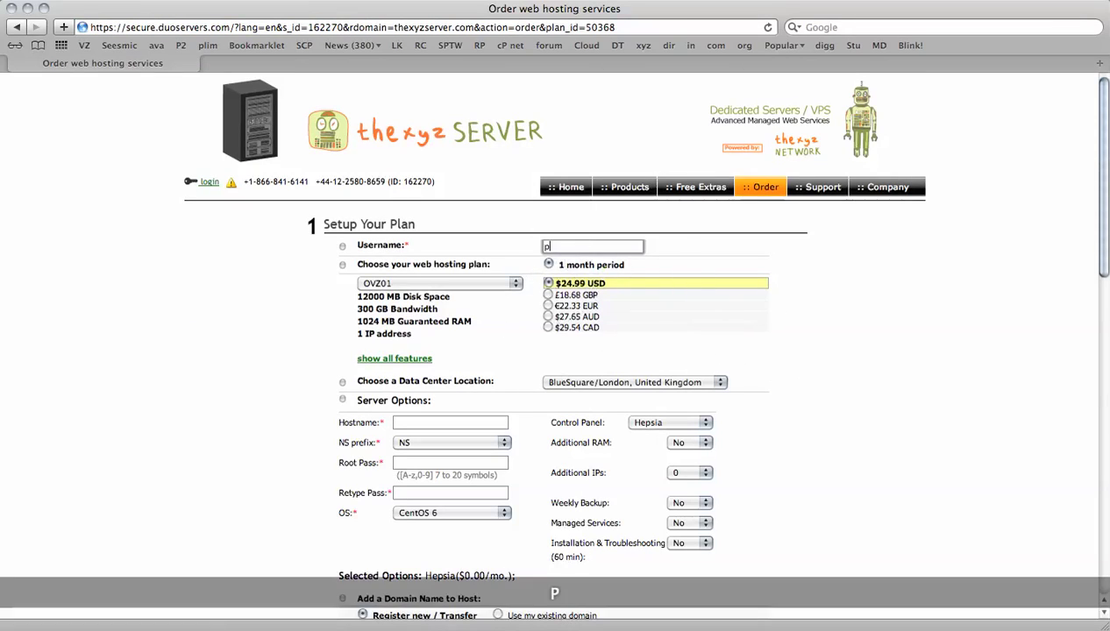
text(hpfox)
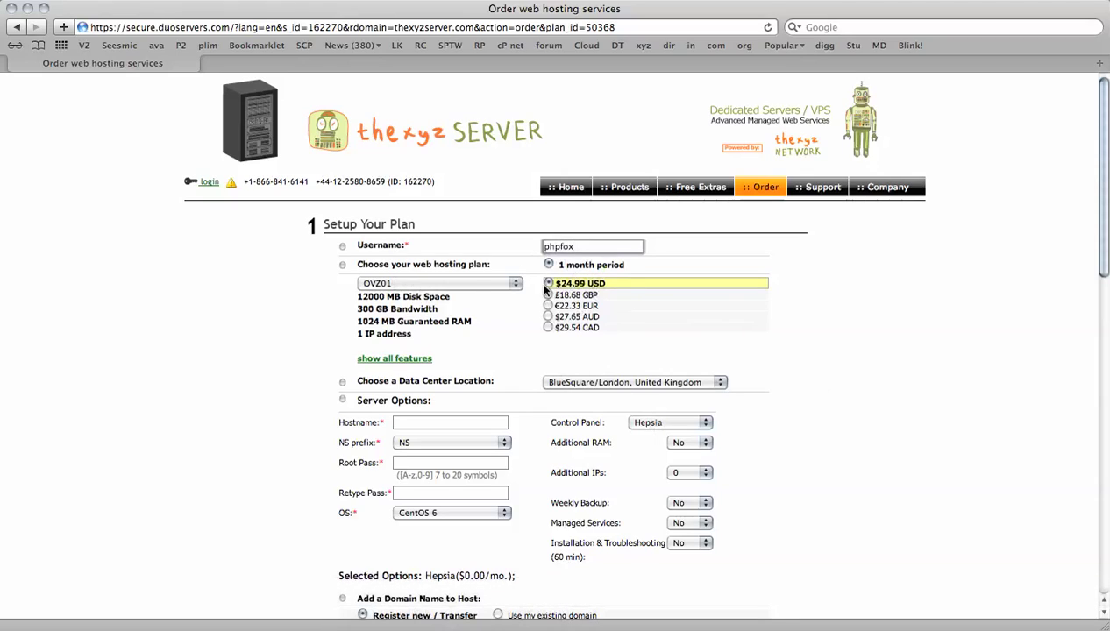
click(397, 285)
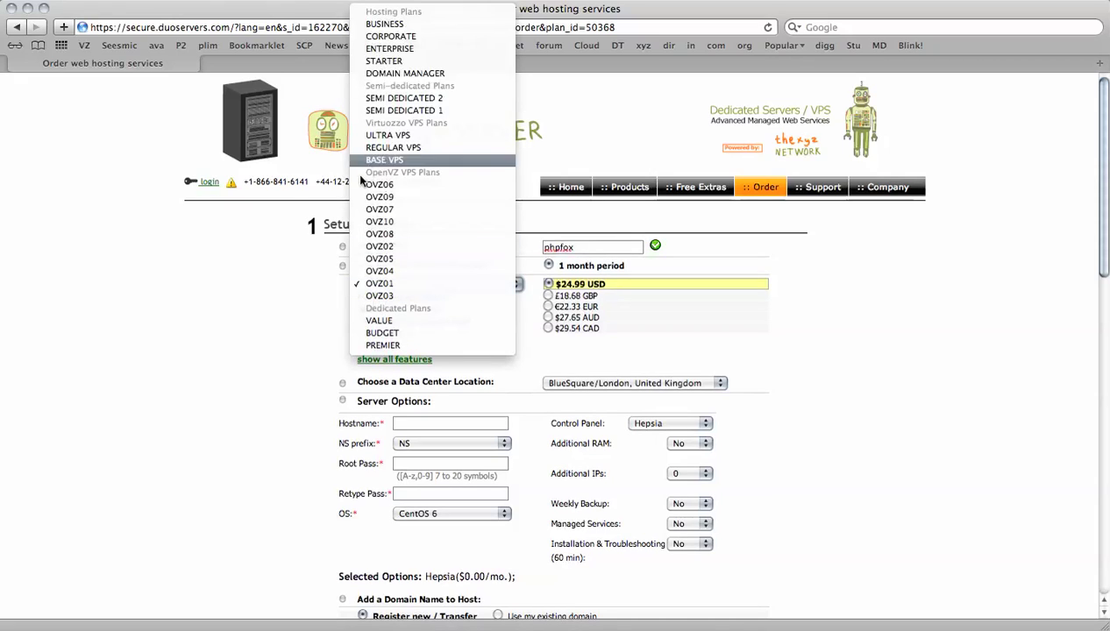
click(313, 322)
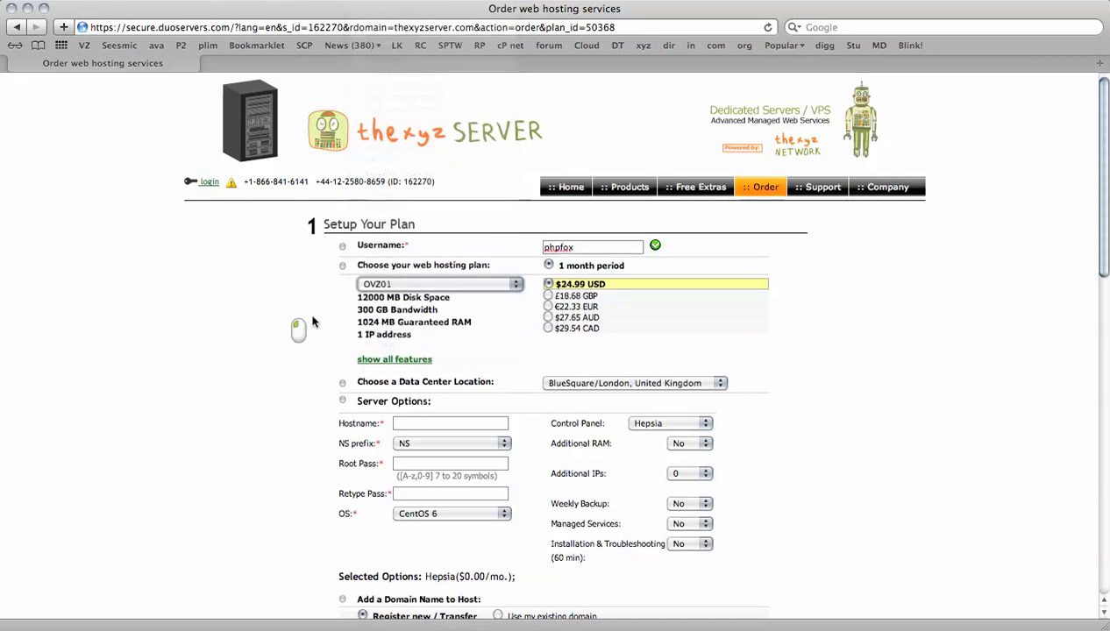
click(670, 383)
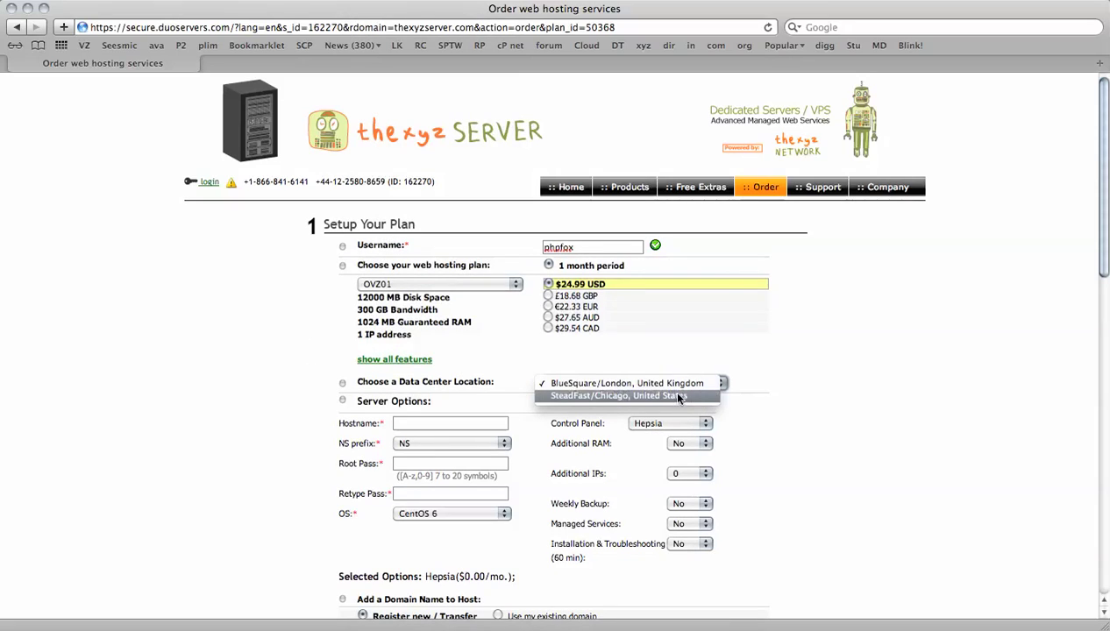
click(827, 386)
click(400, 423)
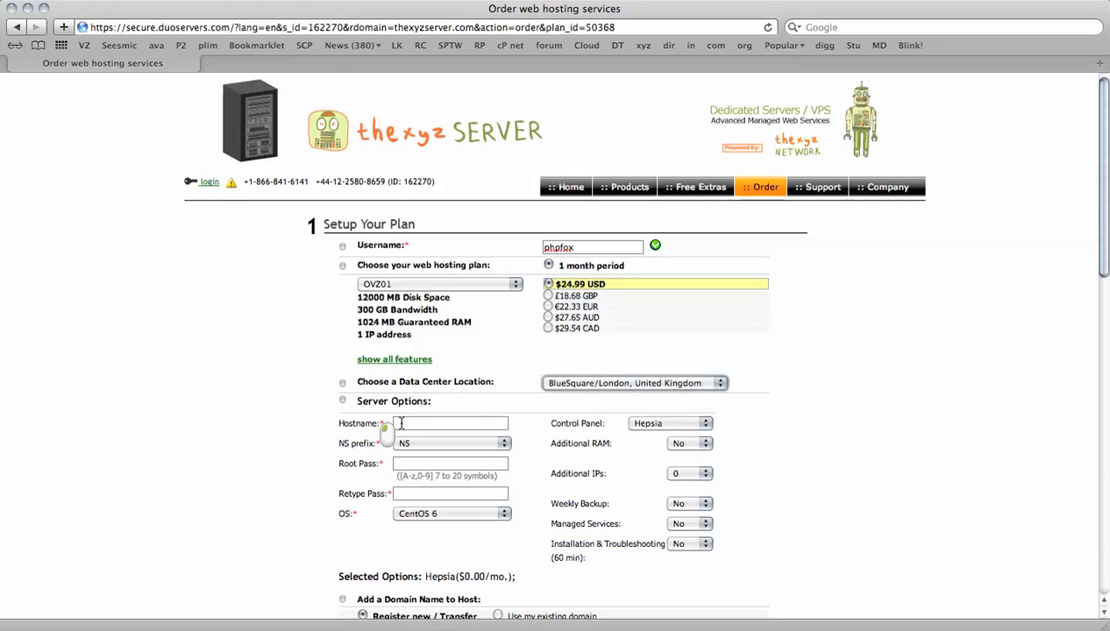
scroll(225, 415, down, 3)
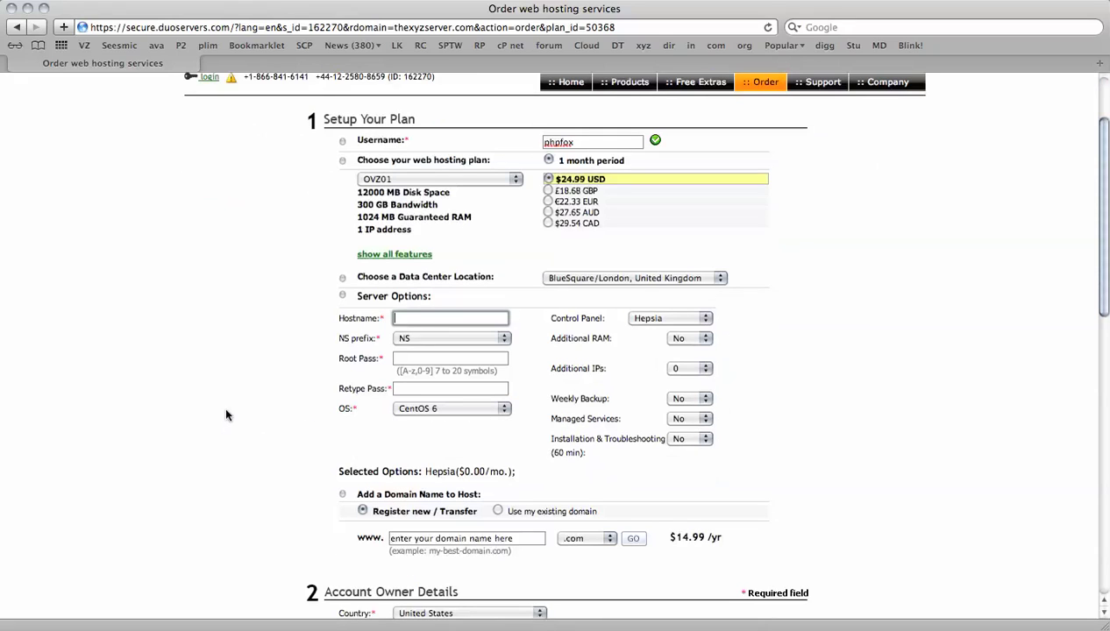
Step: Set the hostname to phpfox.com, fixing a typo, and enter the root password
text(phpfo)
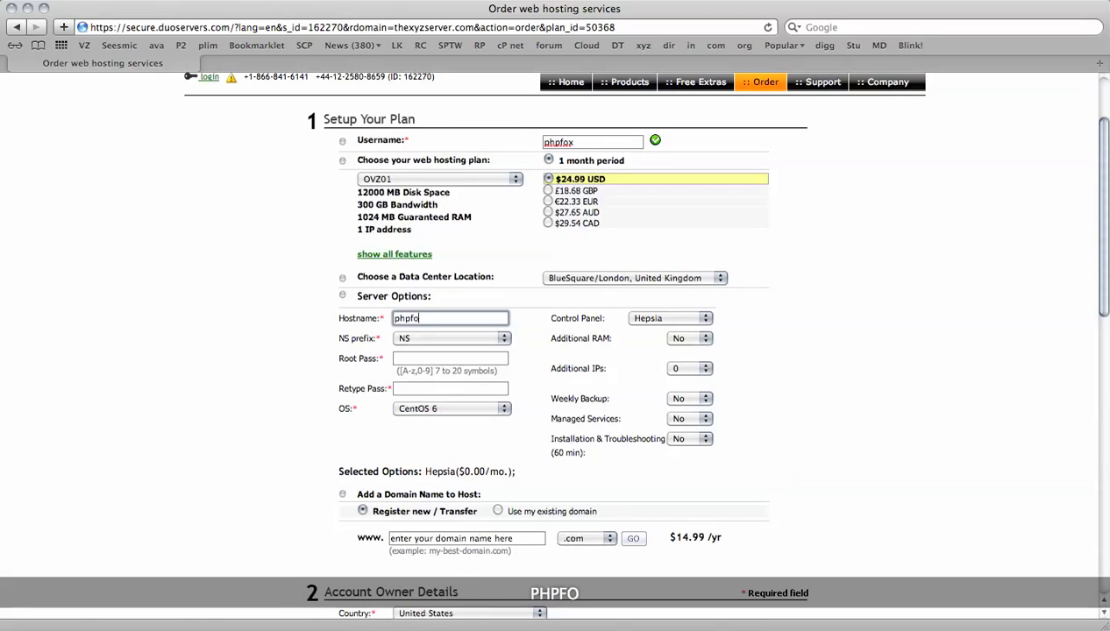
text(x.cm)
key(BackSpace)
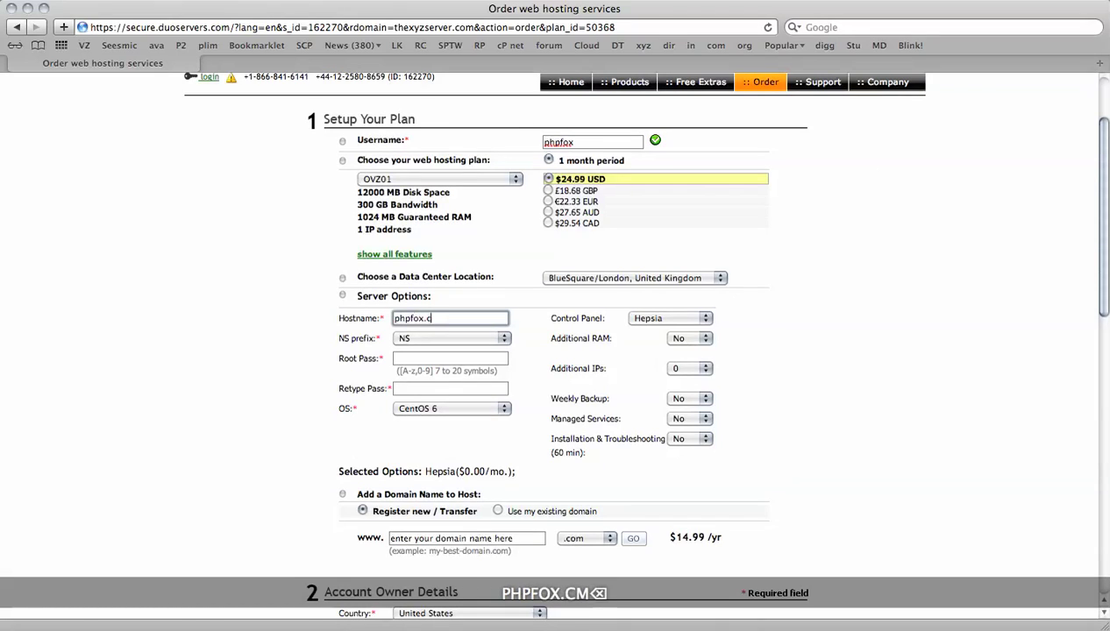
text(om)
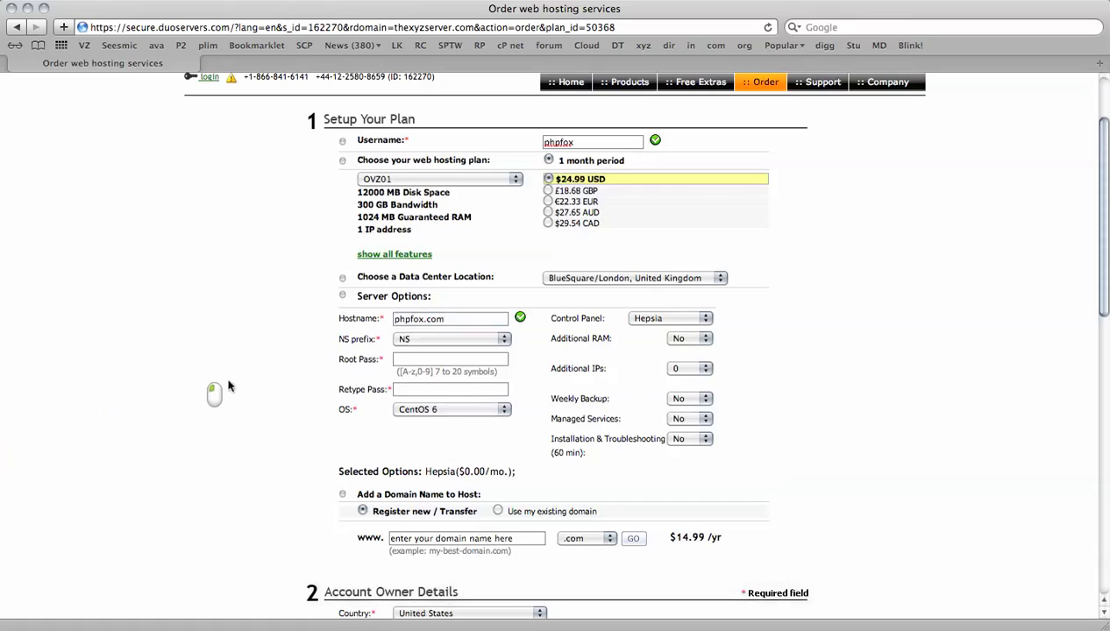
click(429, 359)
text(ph)
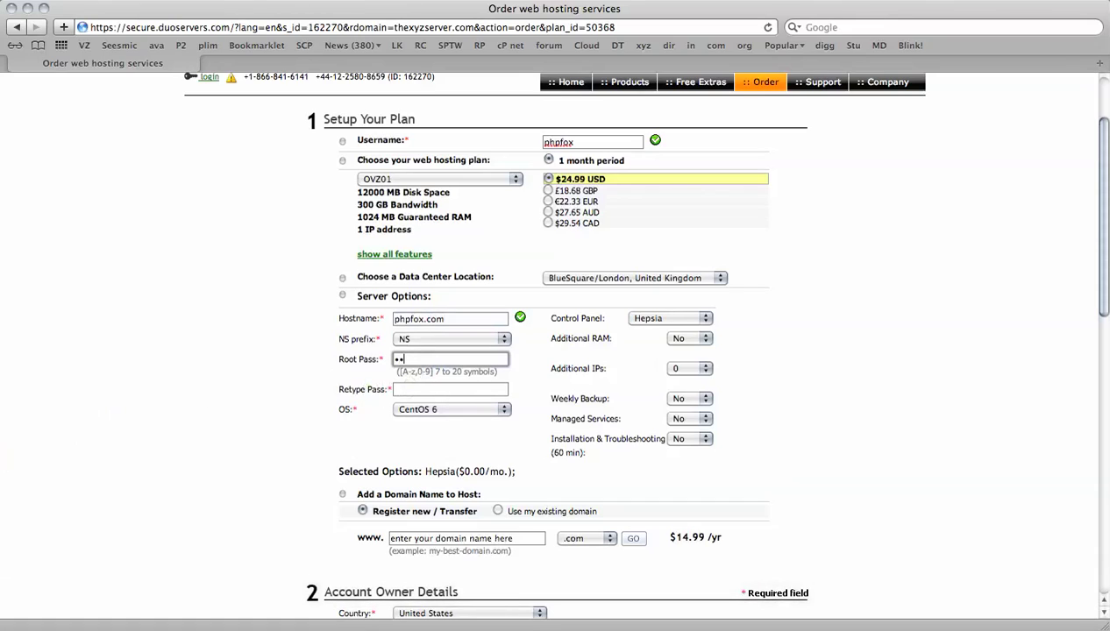
key(Tab)
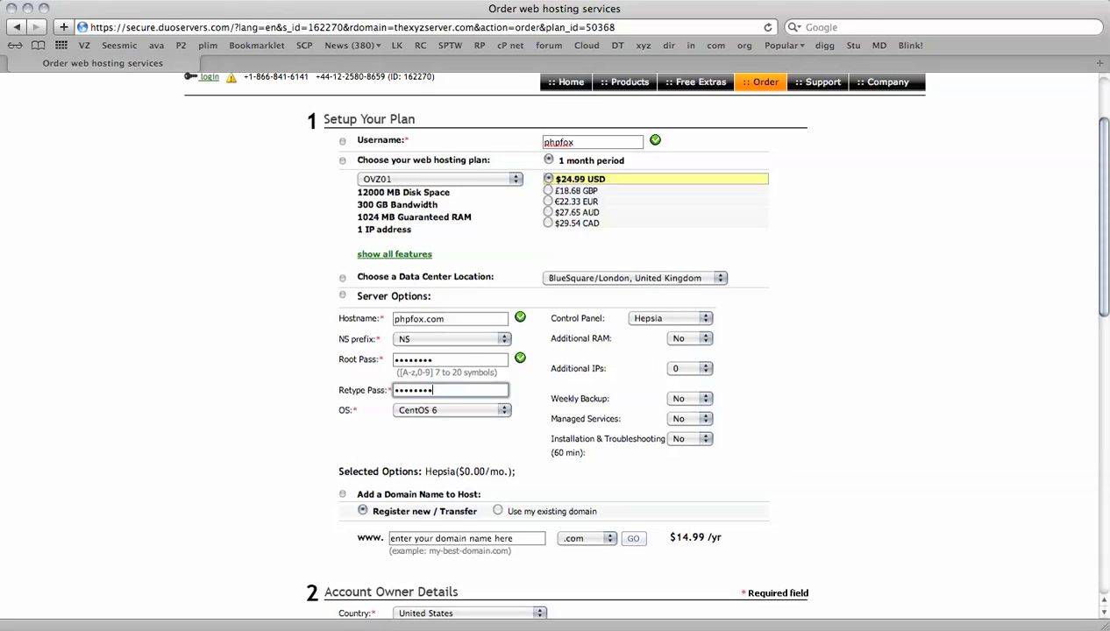
Step: Choose CentOS 6 (64 bit) as the operating system and cPanel as the control panel
click(429, 409)
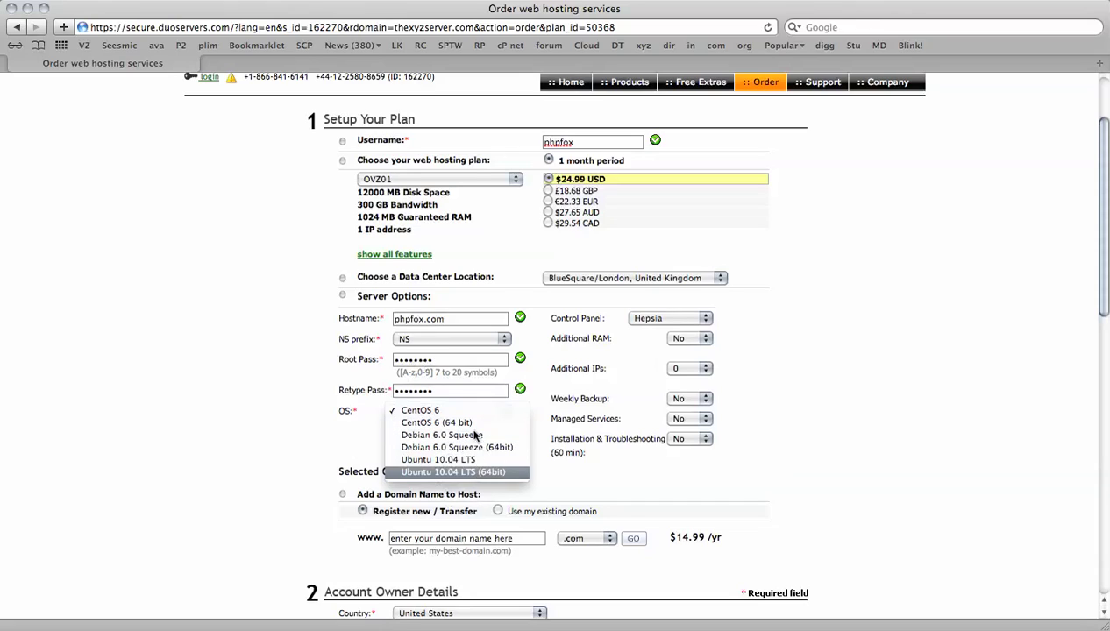
click(457, 424)
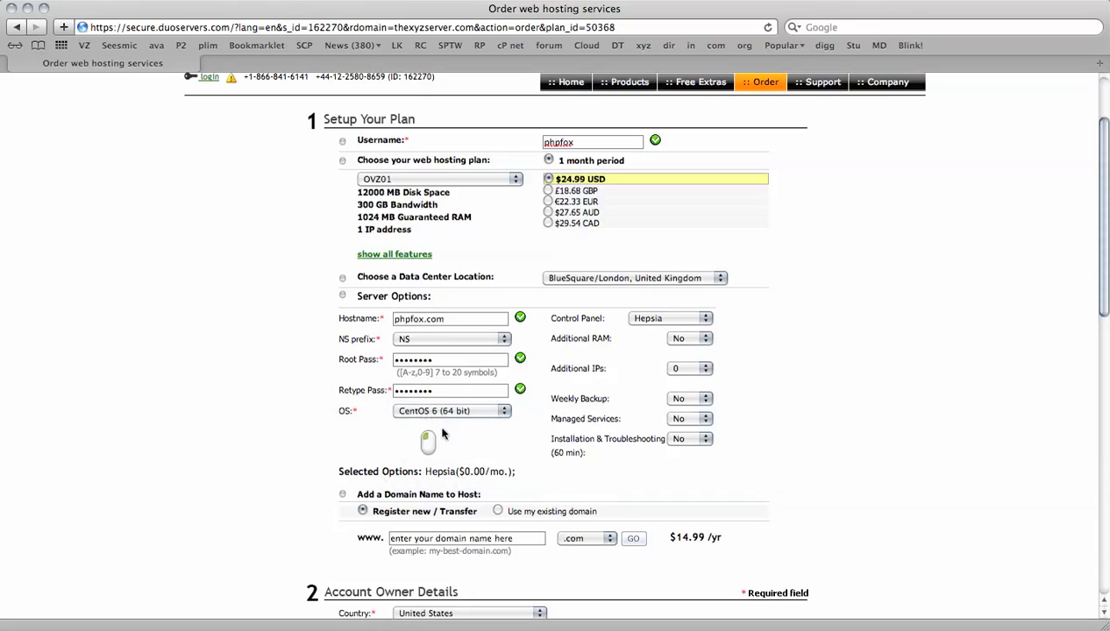
click(671, 320)
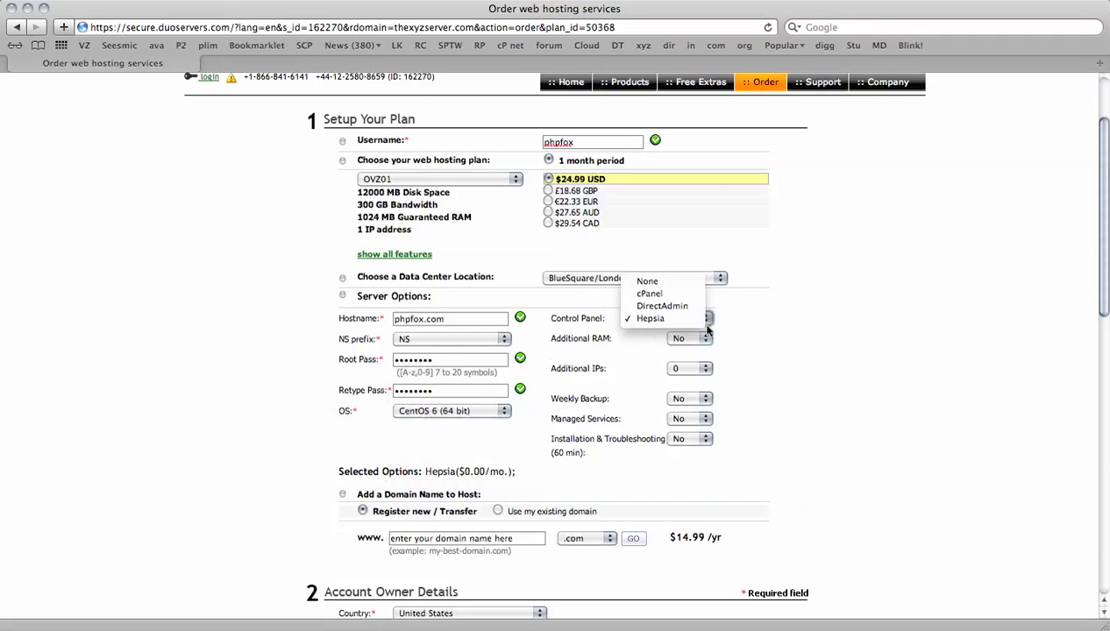
click(650, 293)
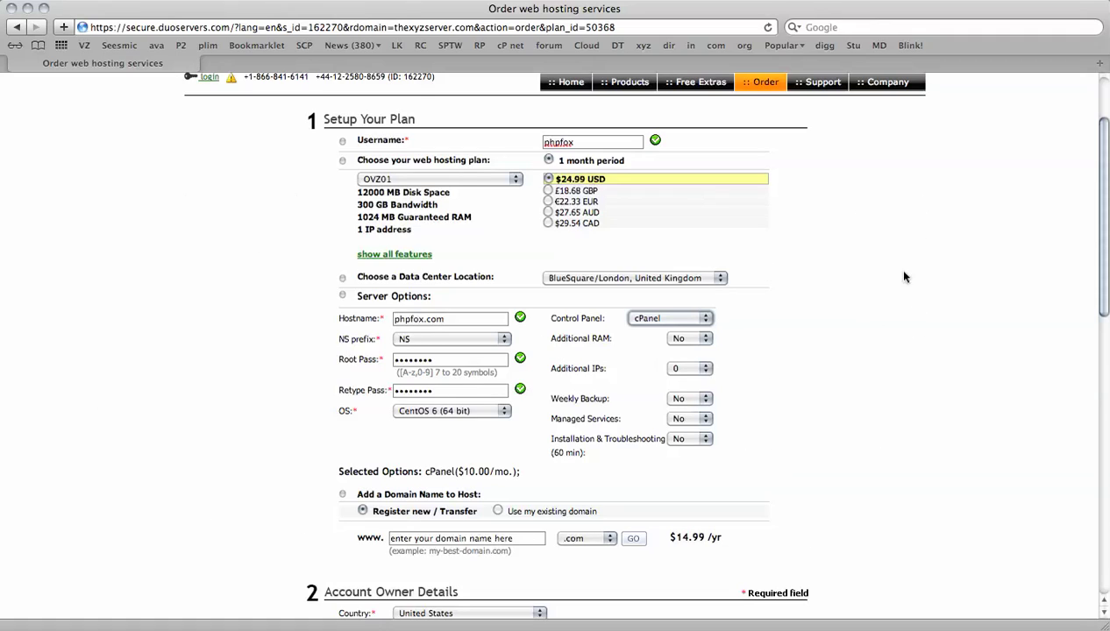
Step: Choose 'Use my existing domain' and enter phpfox.com as the domain
scroll(905, 277, down, 2)
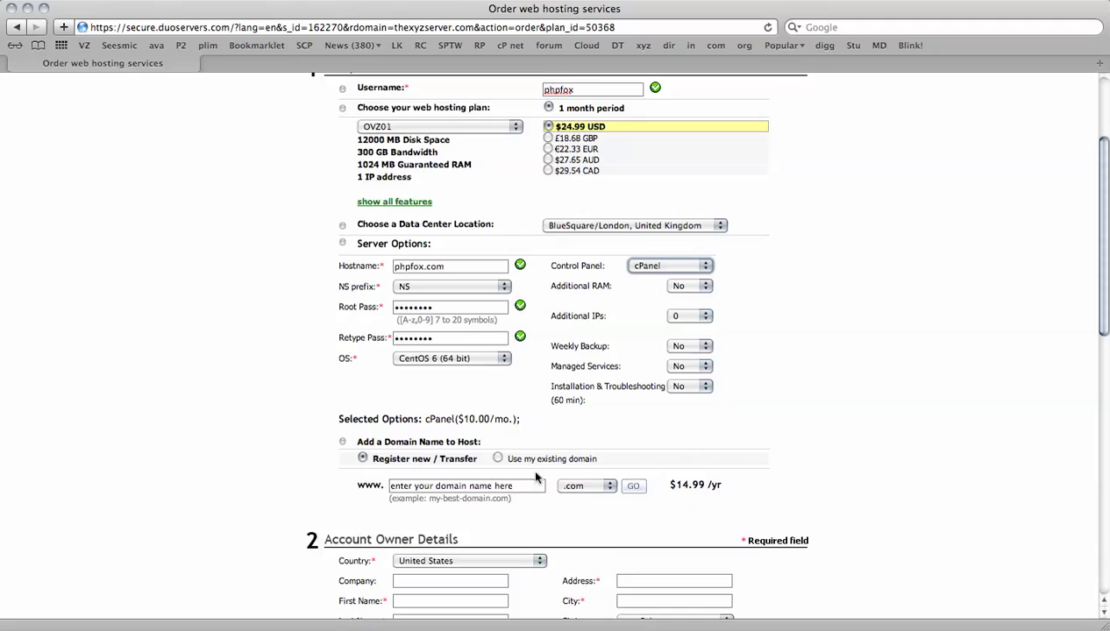
click(499, 459)
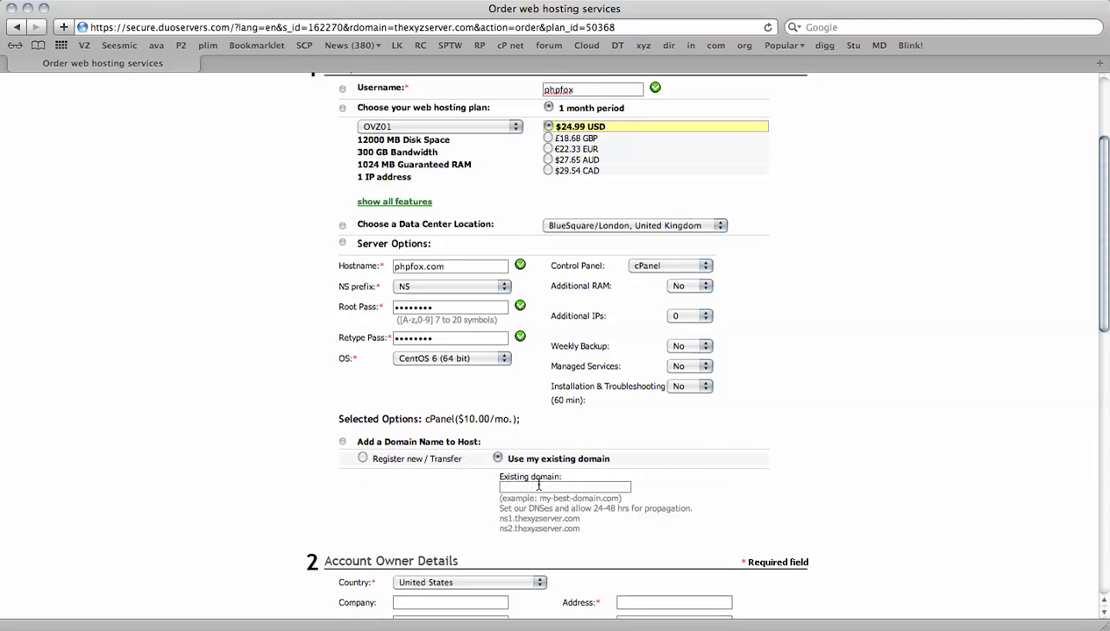
text(ph)
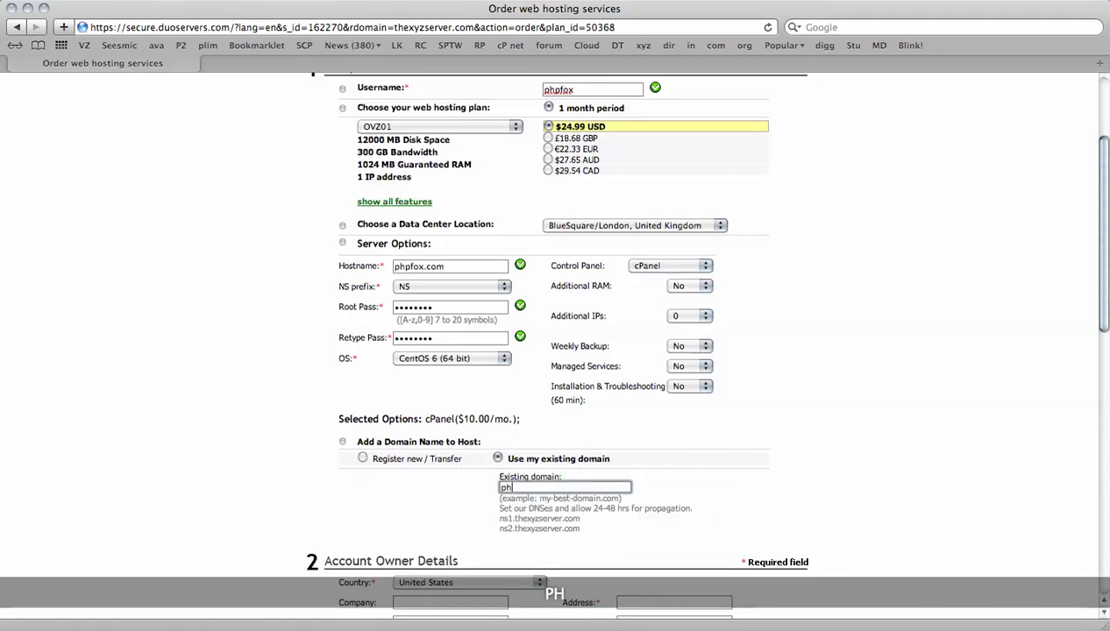
text(pfox.com)
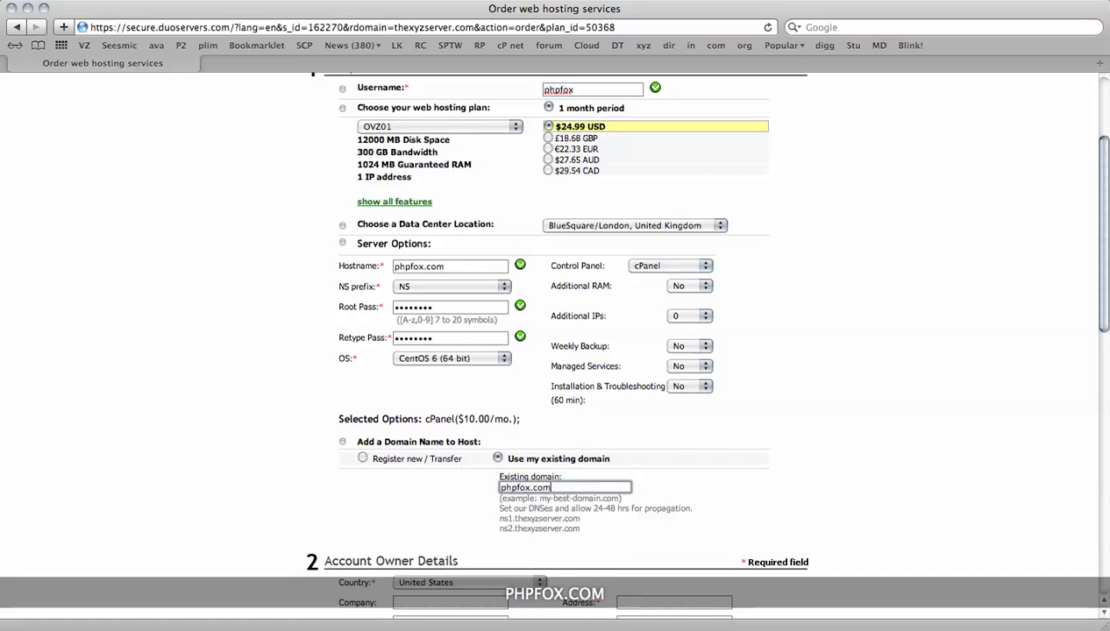
scroll(242, 436, down, 1)
scroll(242, 437, down, 3)
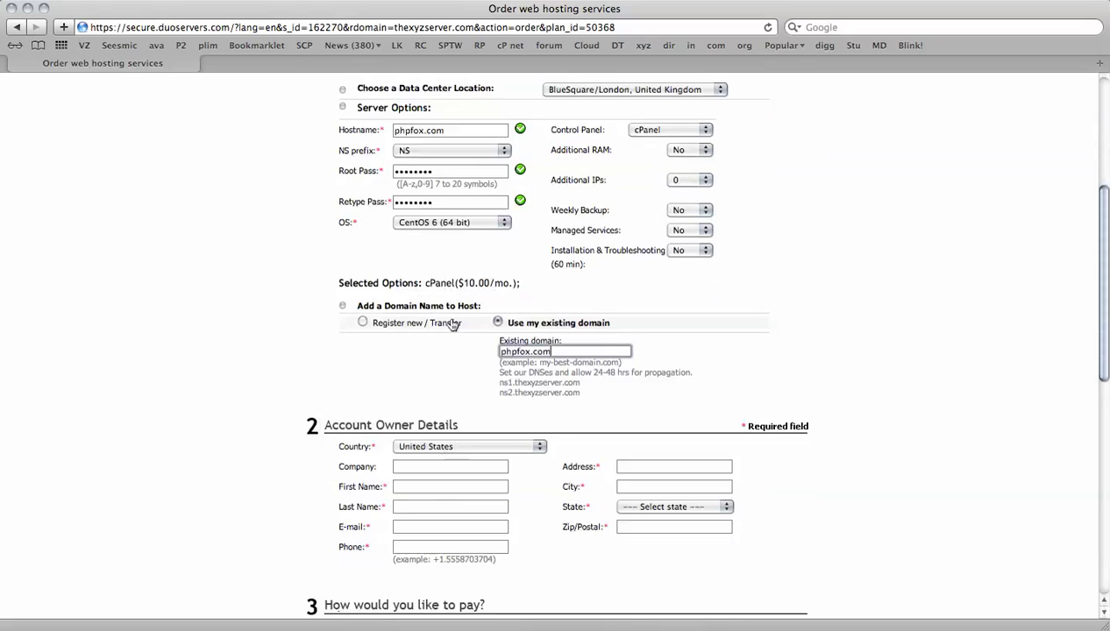
scroll(452, 324, up, 5)
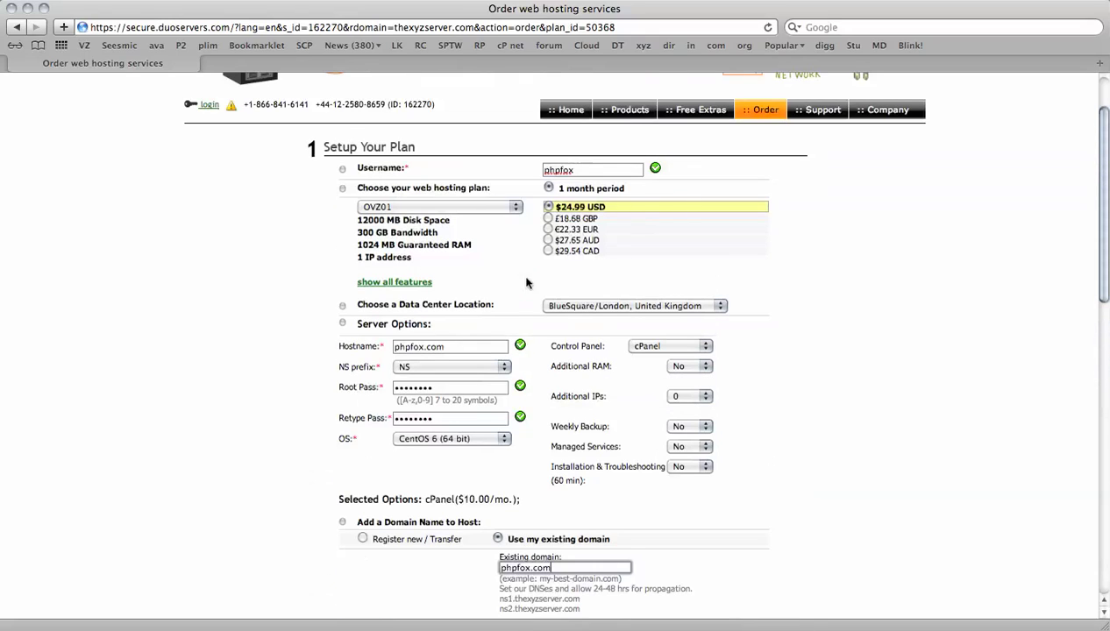
scroll(488, 297, down, 3)
scroll(484, 363, down, 7)
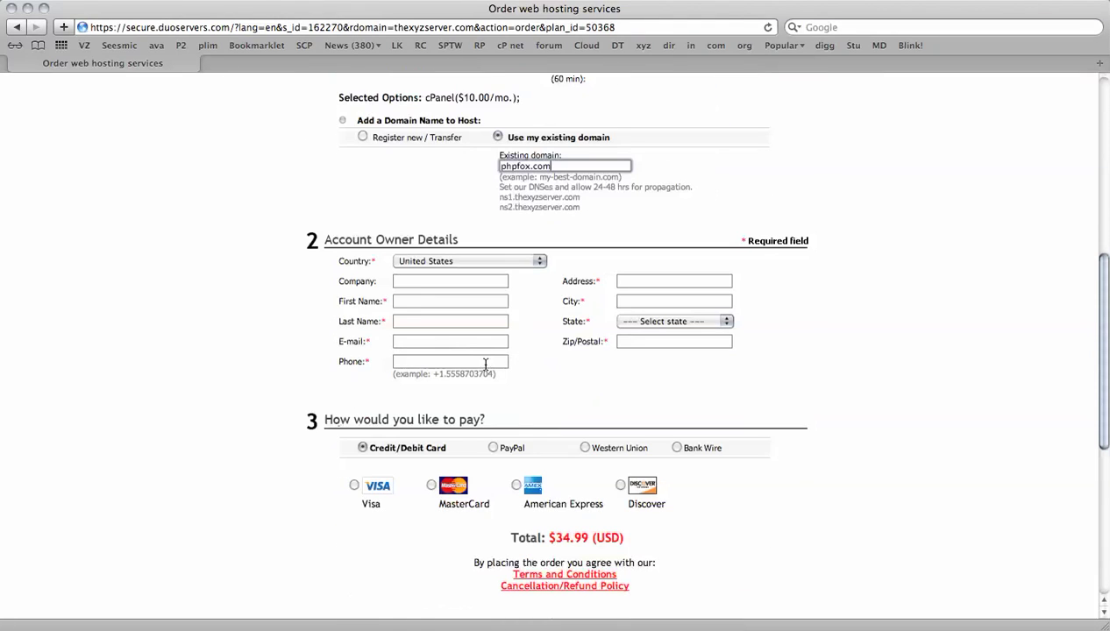
scroll(327, 256, up, 1)
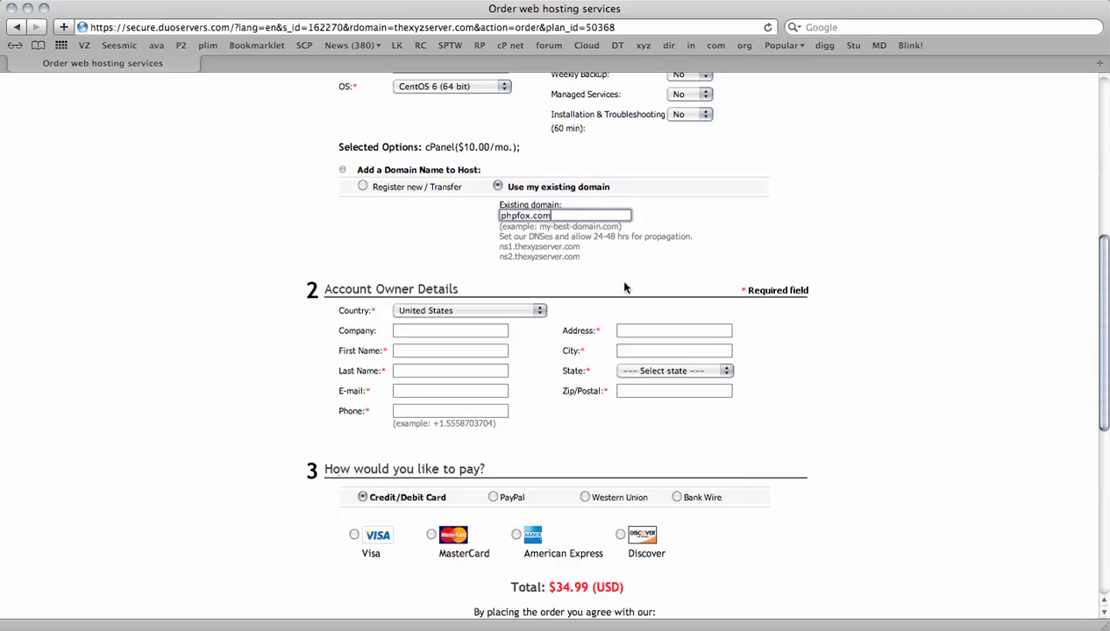
scroll(785, 410, up, 5)
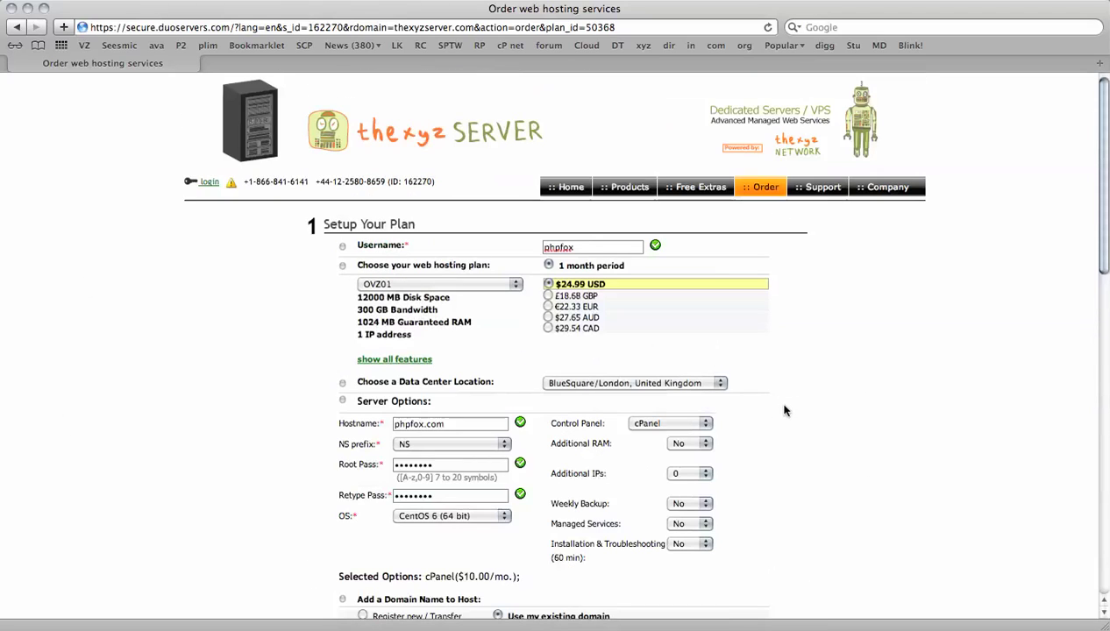
scroll(506, 302, down, 5)
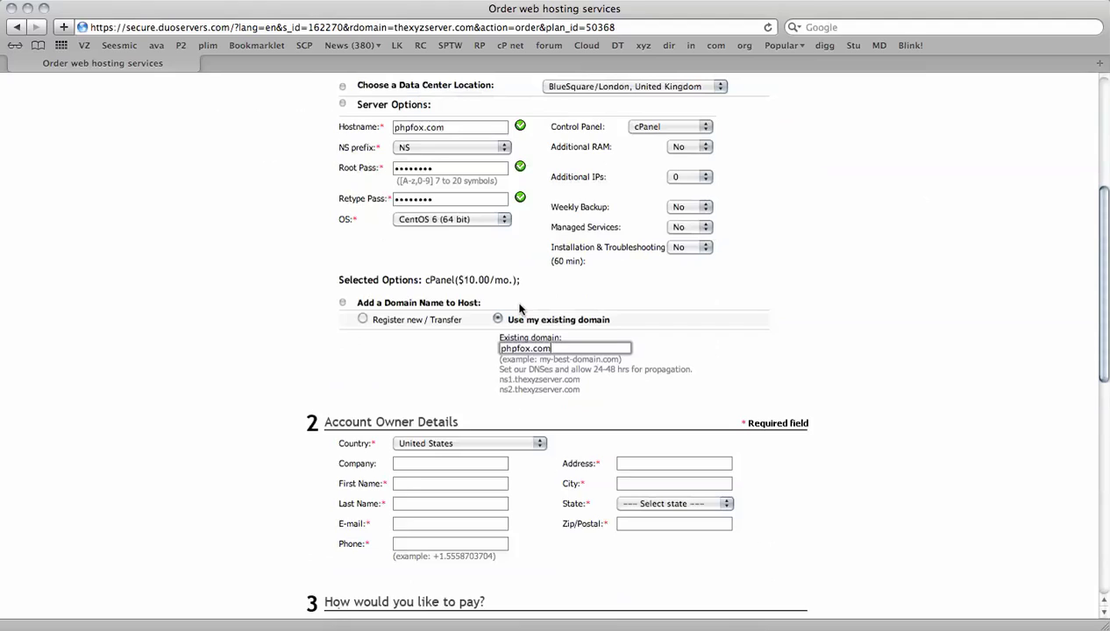
scroll(511, 305, up, 5)
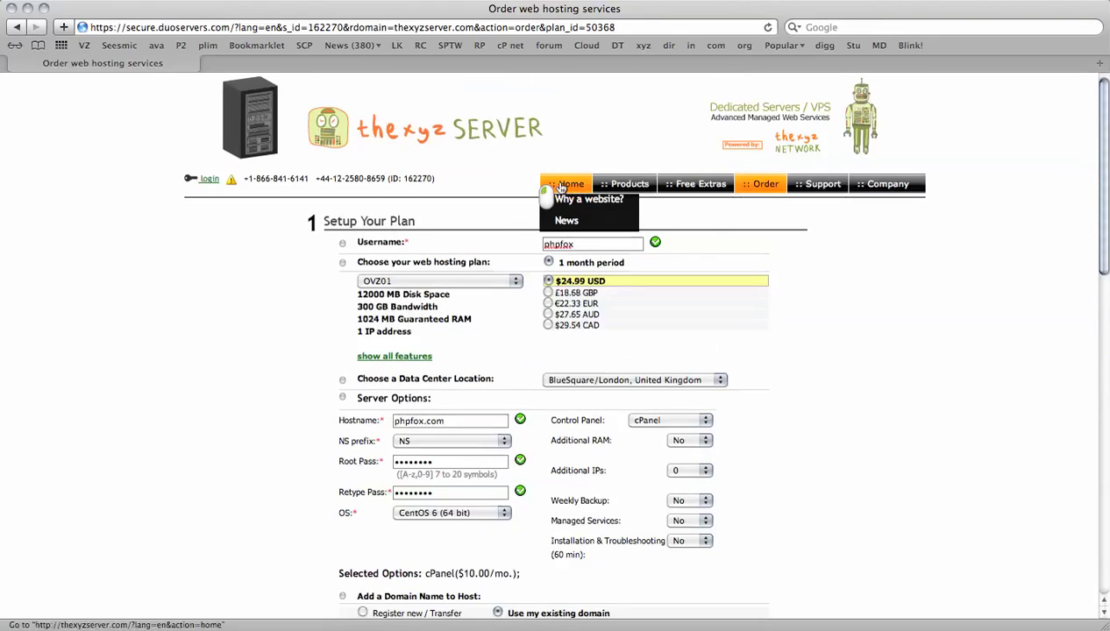
Step: Return to the Thexyz Server home page from the top navigation bar
click(561, 186)
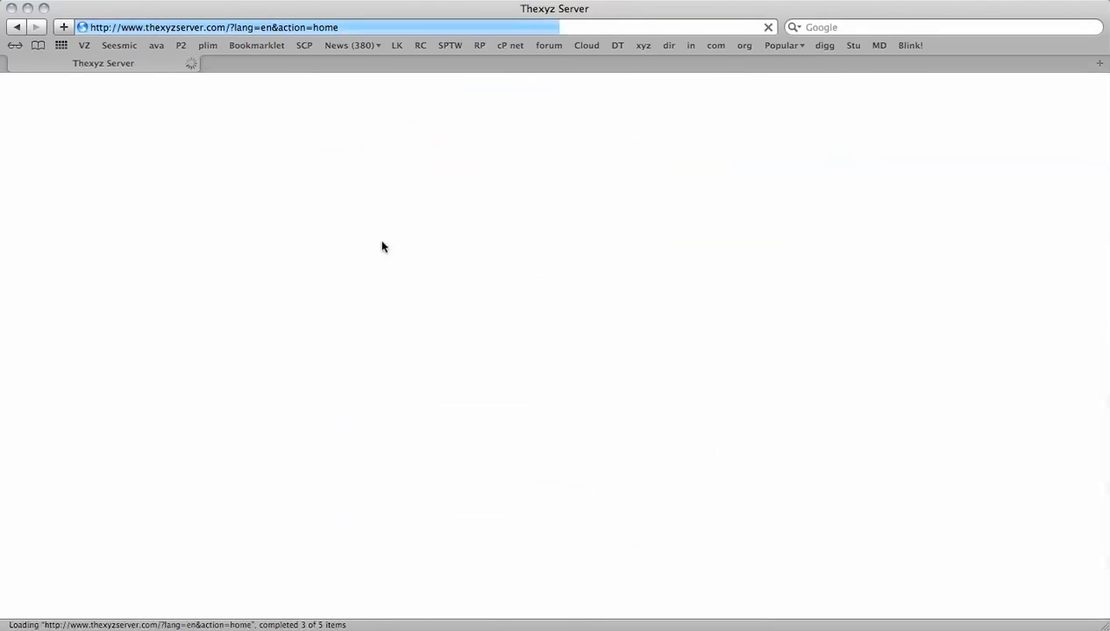